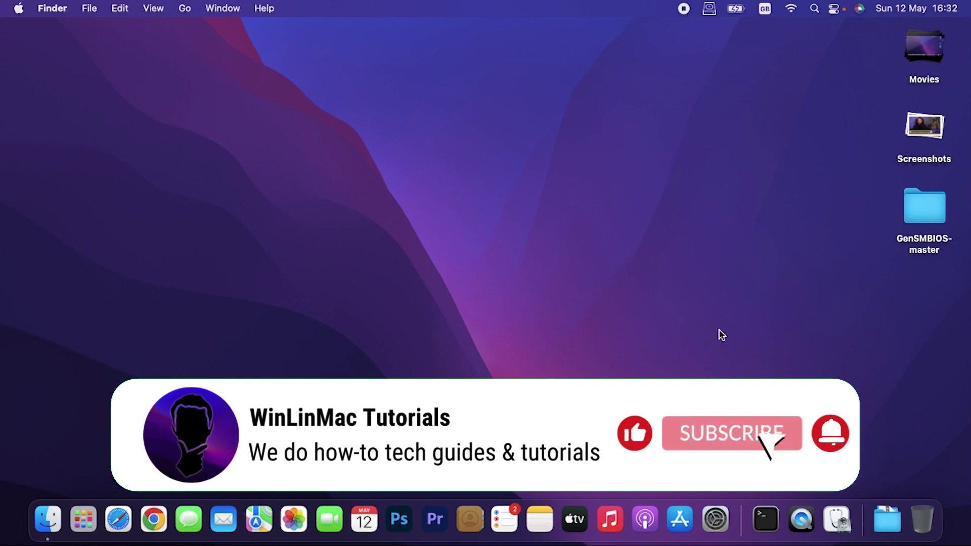
- Launch System Preferences from the Dock
left_click(721, 517)
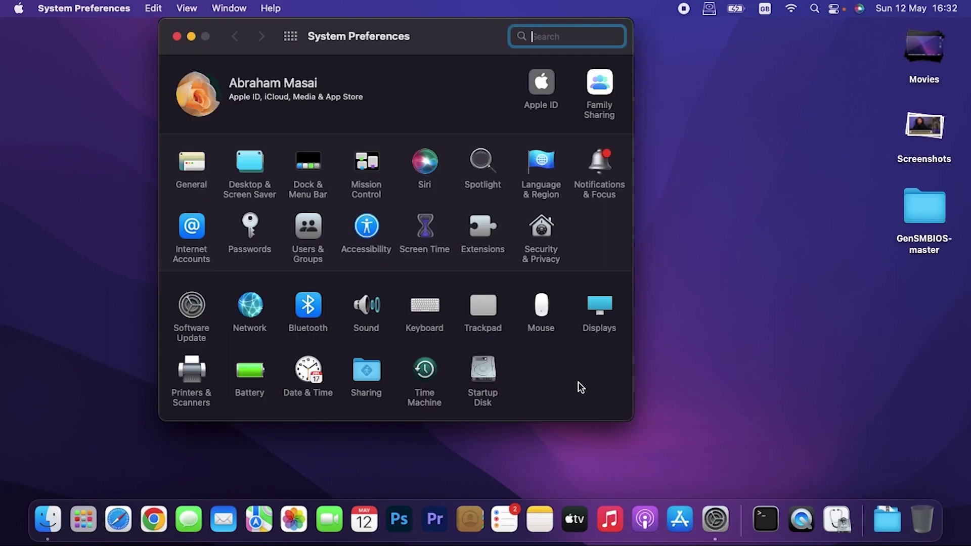
- Open the Trackpad pane and review its Scroll & Zoom, More Gestures and Point & Click tabs
left_click(483, 307)
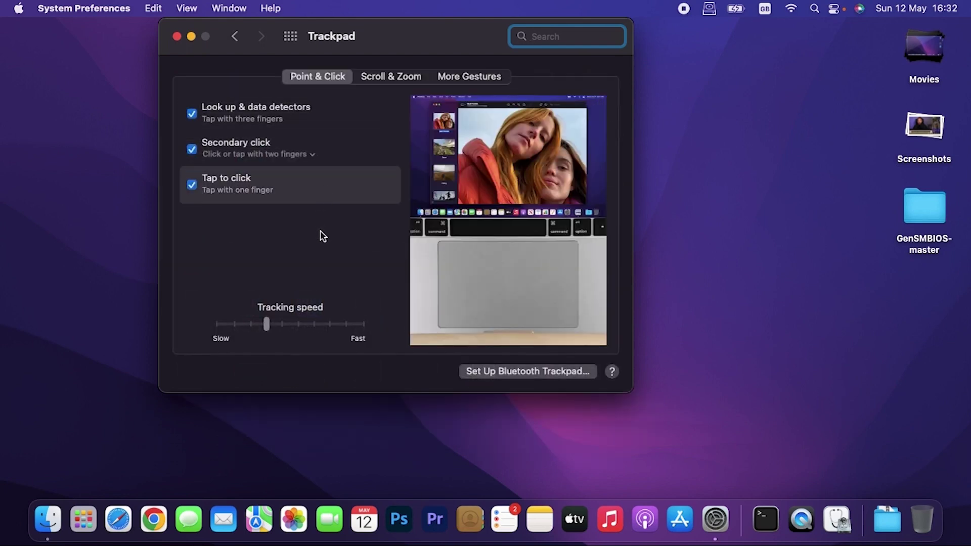
left_click(390, 80)
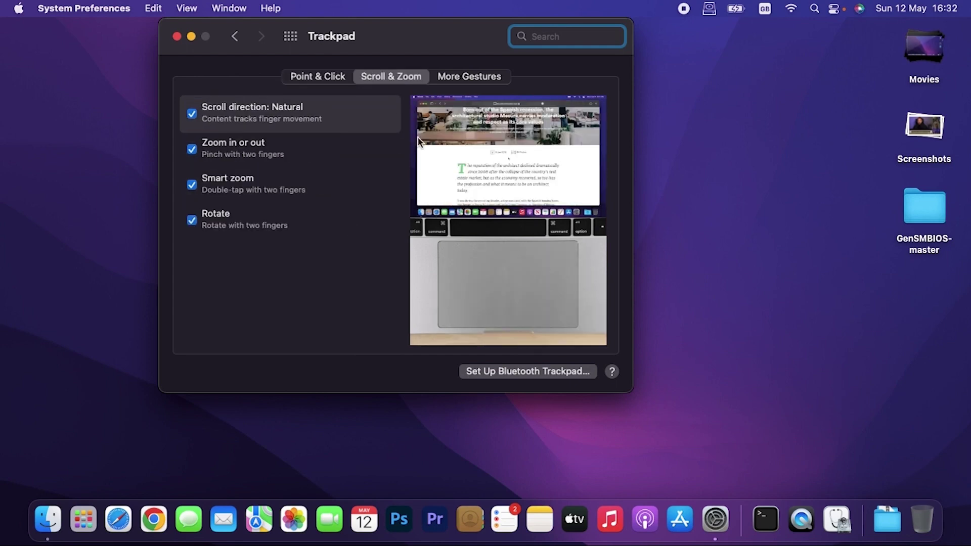
left_click(452, 77)
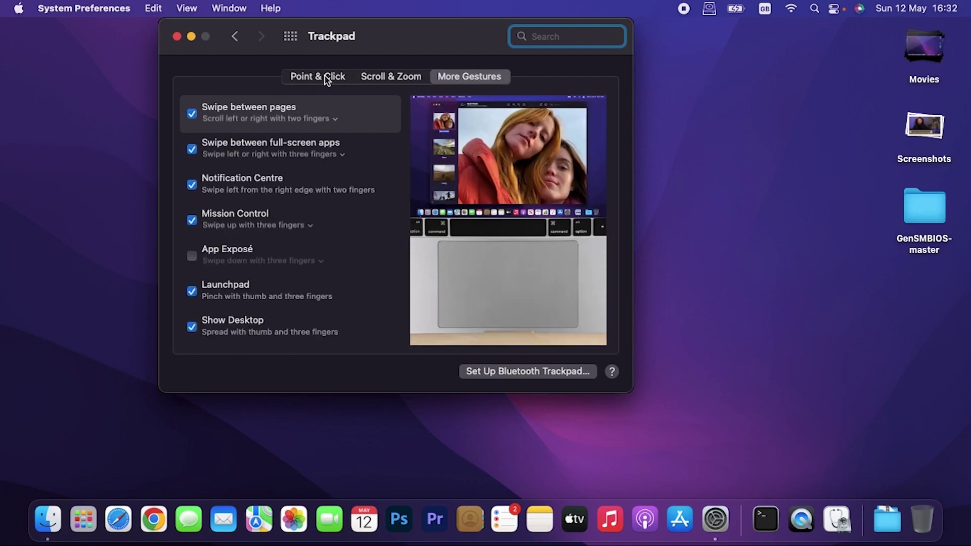
left_click(326, 78)
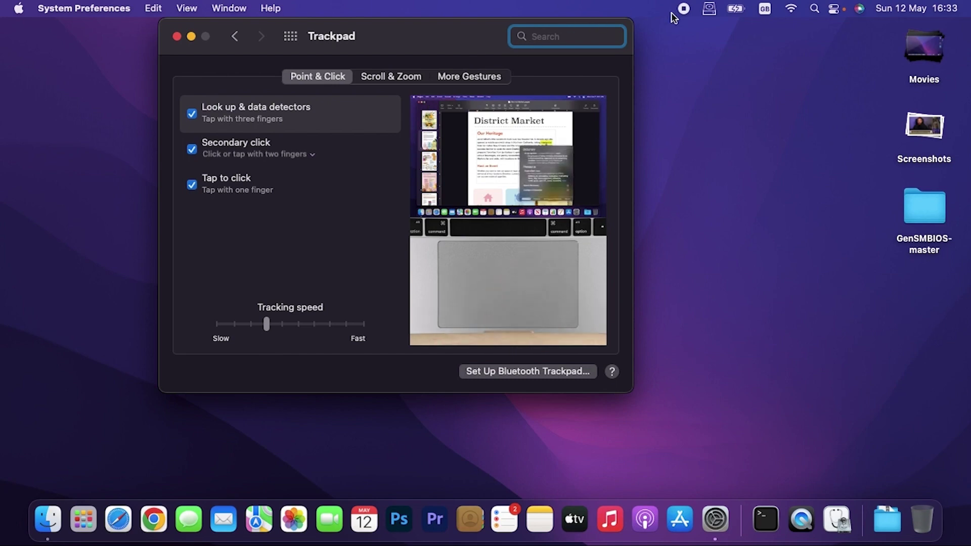
left_click(739, 10)
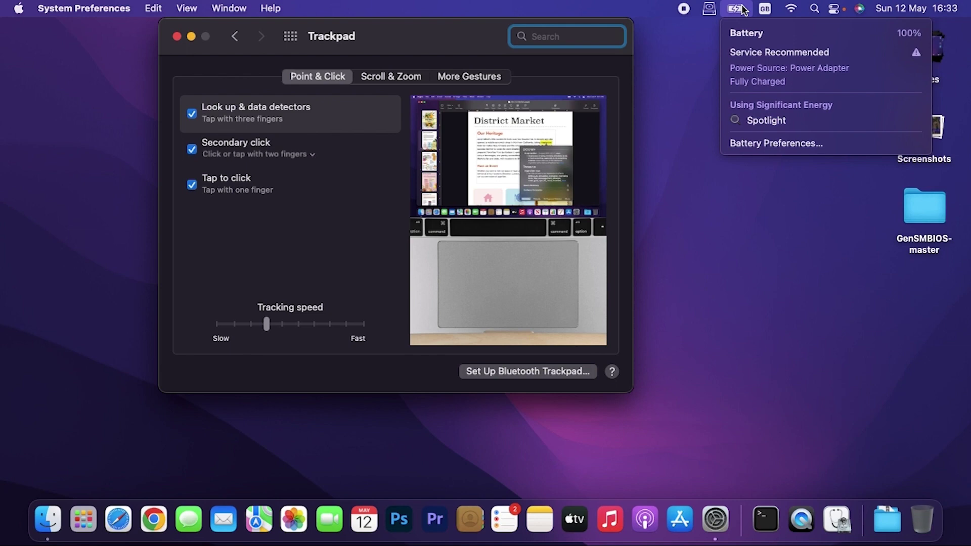
mouse_move(347, 197)
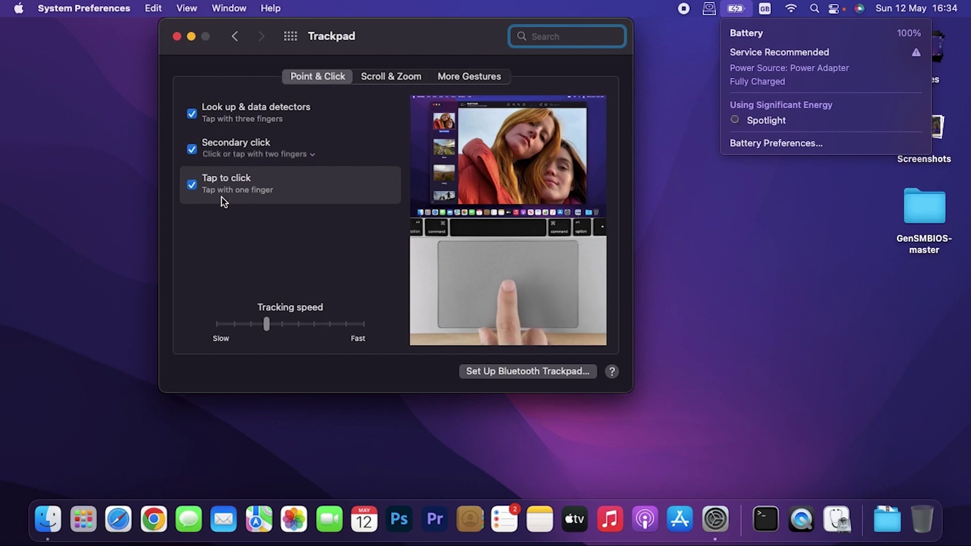
left_click(242, 232)
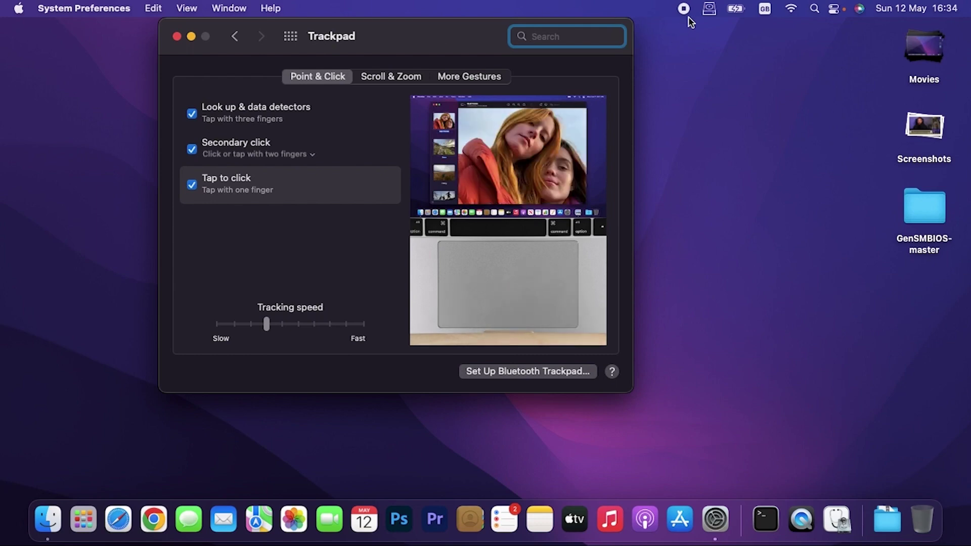
- Close System Preferences, then mount disk0s1 with ESP Mounter Pro and open /Volumes/EFI
left_click(178, 37)
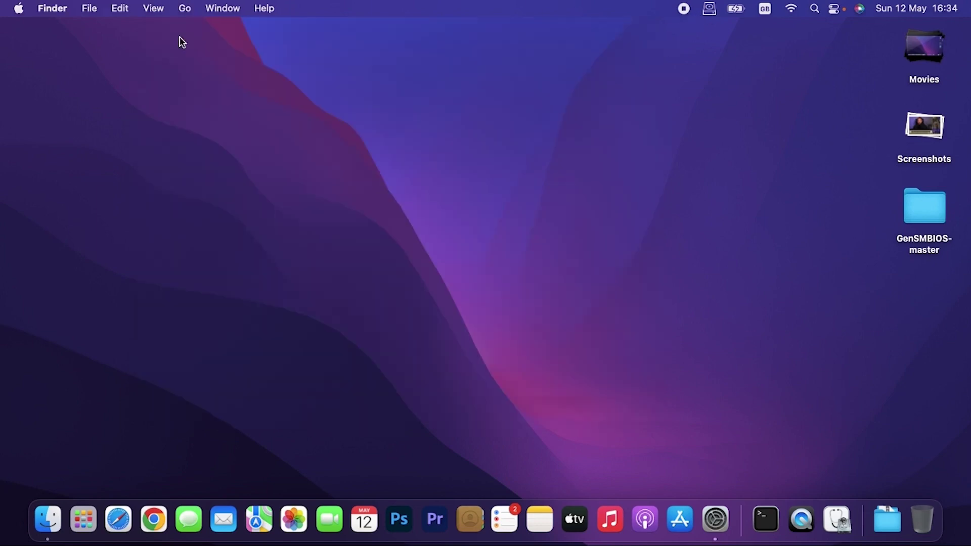
left_click(707, 12)
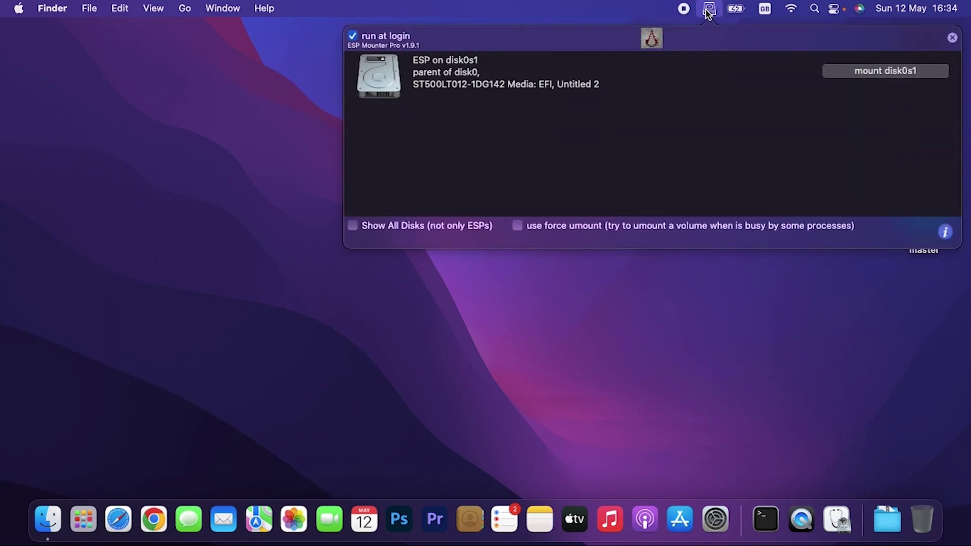
left_click(899, 76)
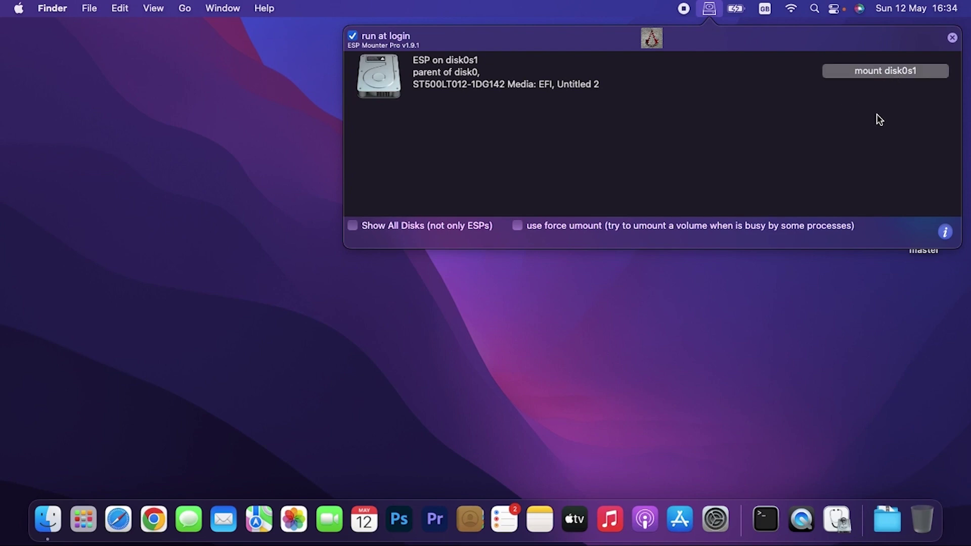
left_click(873, 94)
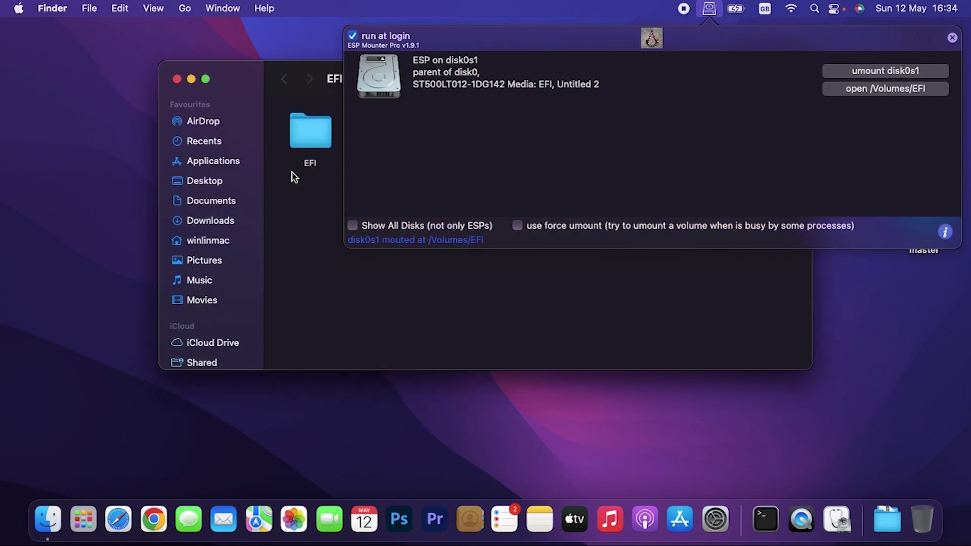
- Browse into EFI > OC > ACPI on the mounted volume, then switch to Downloads
left_click(305, 203)
double_click(308, 135)
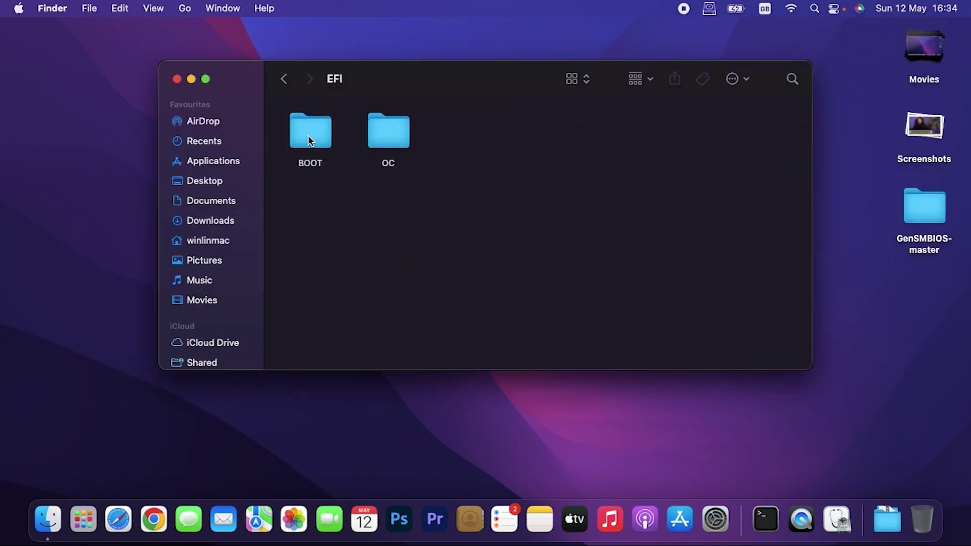
double_click(371, 127)
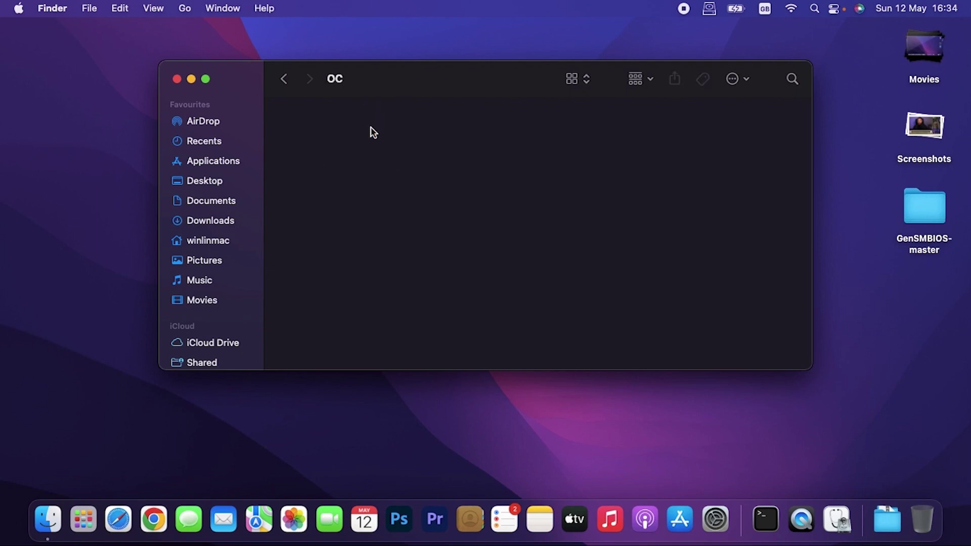
double_click(618, 124)
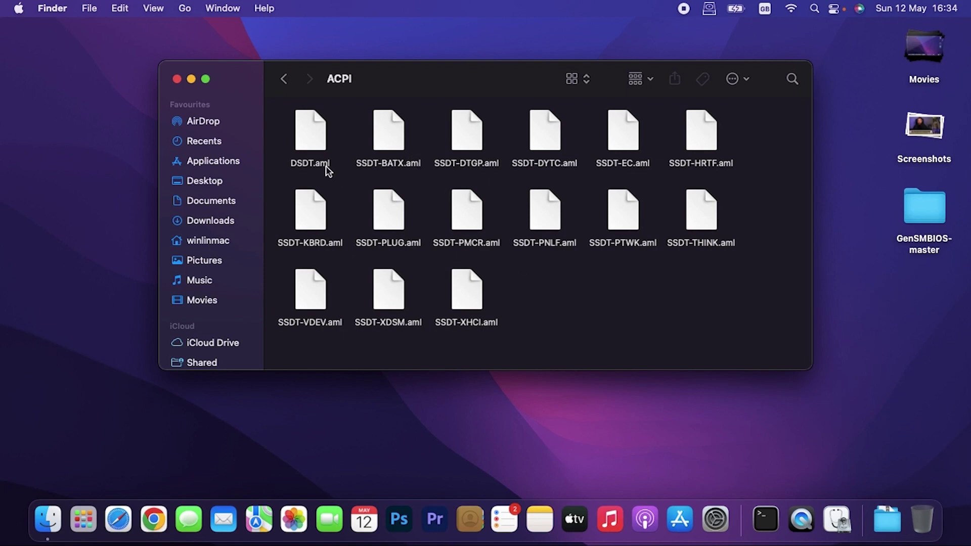
left_click(219, 225)
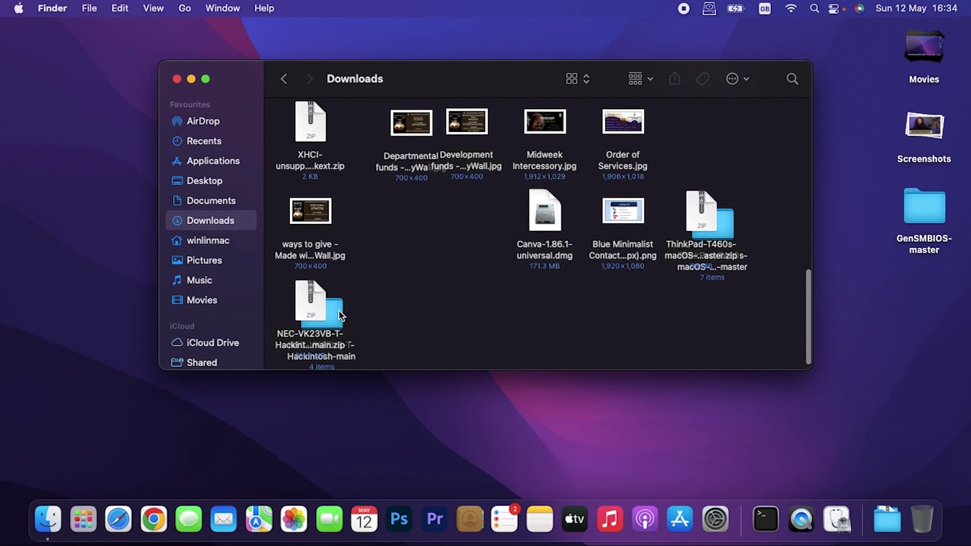
- Navigate NEC-VK23VB-T-Hackintosh-main > OpenCore > EFI.OC084(MBP14.1DB4-) > OC > ACPI and select DSDT.aml
left_click_drag(340, 314, 449, 294)
double_click(449, 296)
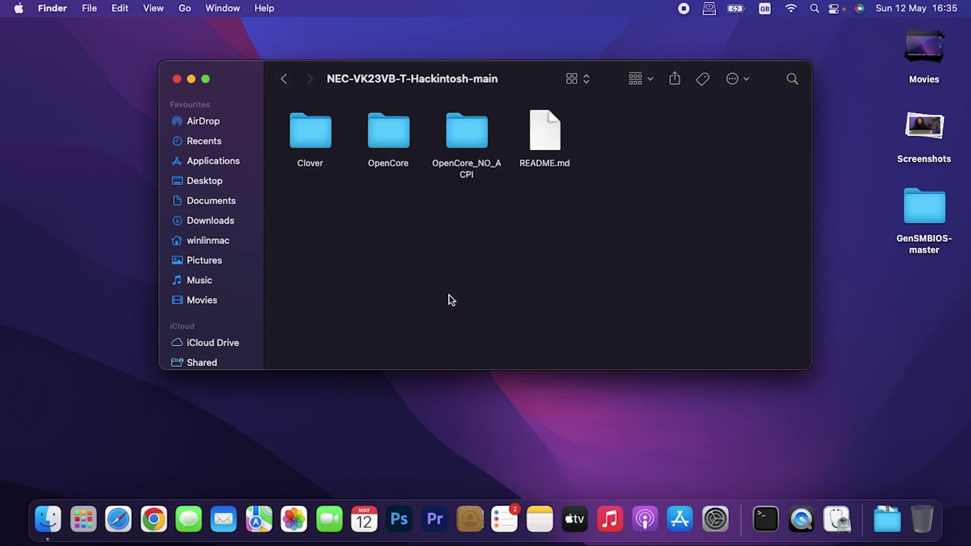
double_click(390, 136)
double_click(315, 127)
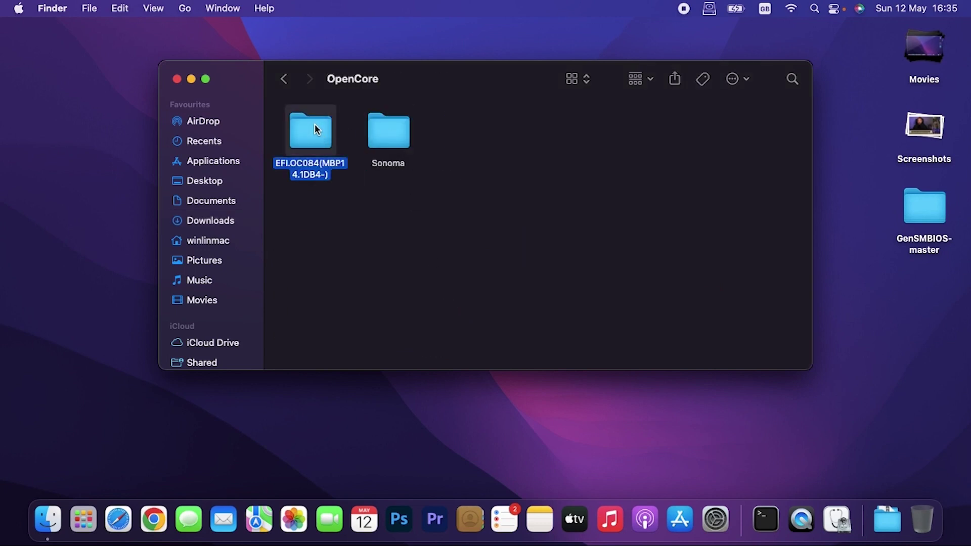
double_click(382, 135)
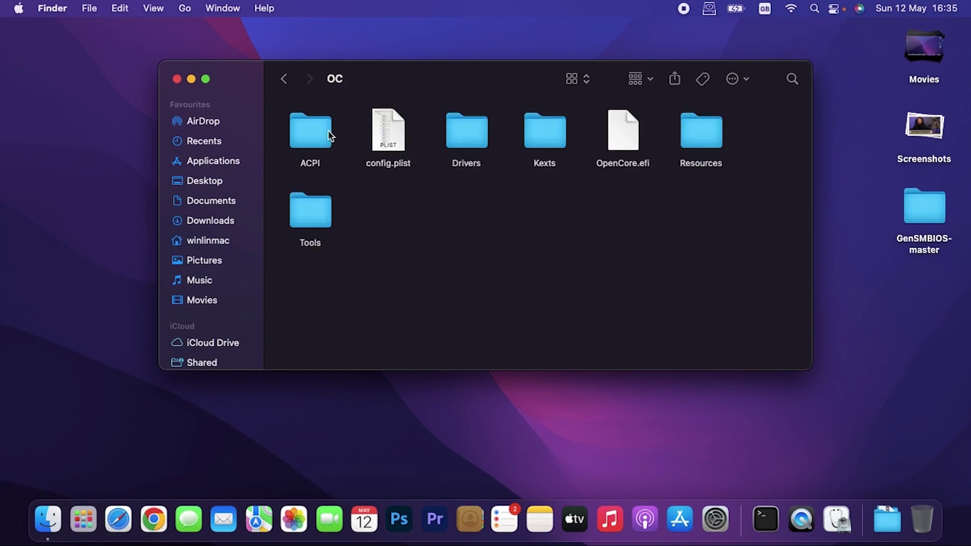
double_click(330, 134)
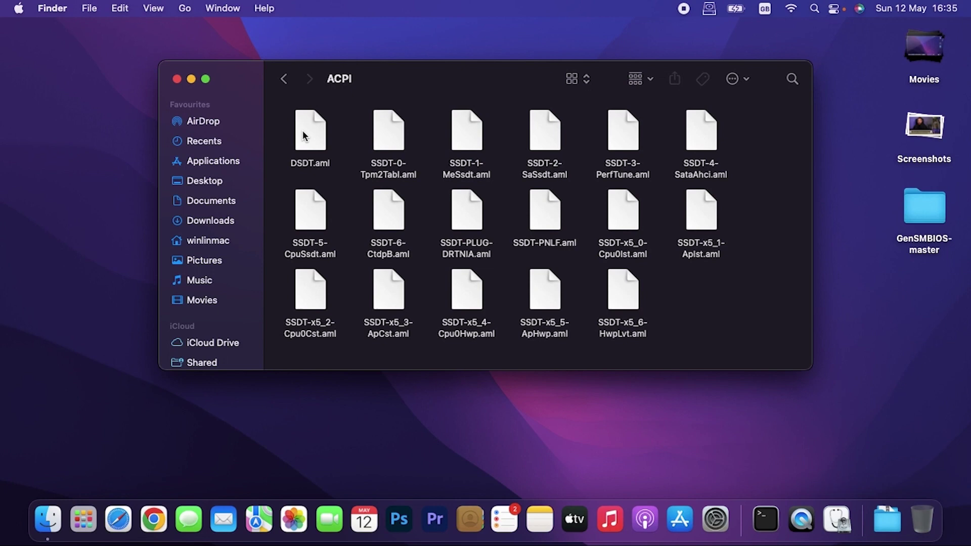
left_click(304, 134)
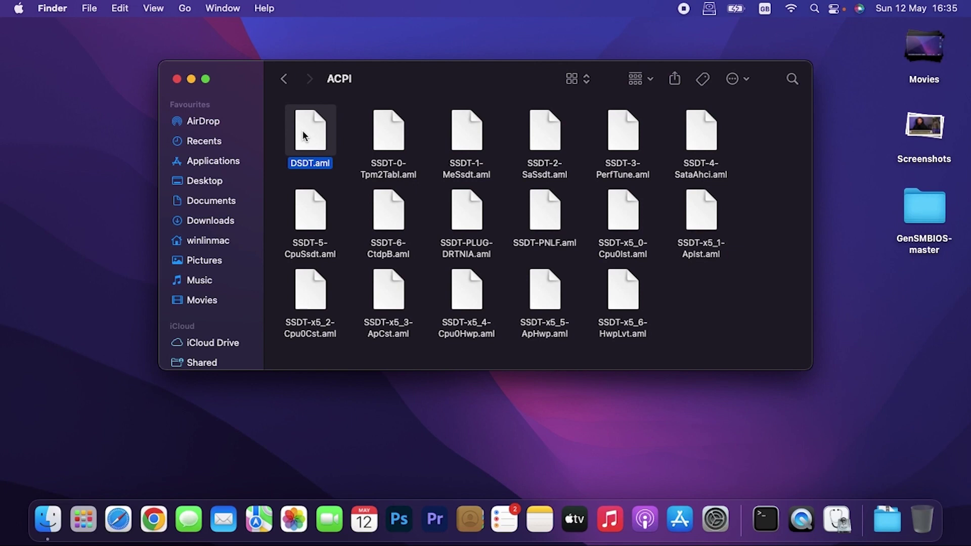
- Copy DSDT.aml and go to the mounted EFI volume's EFI/OC/ACPI folder
right_click(305, 136)
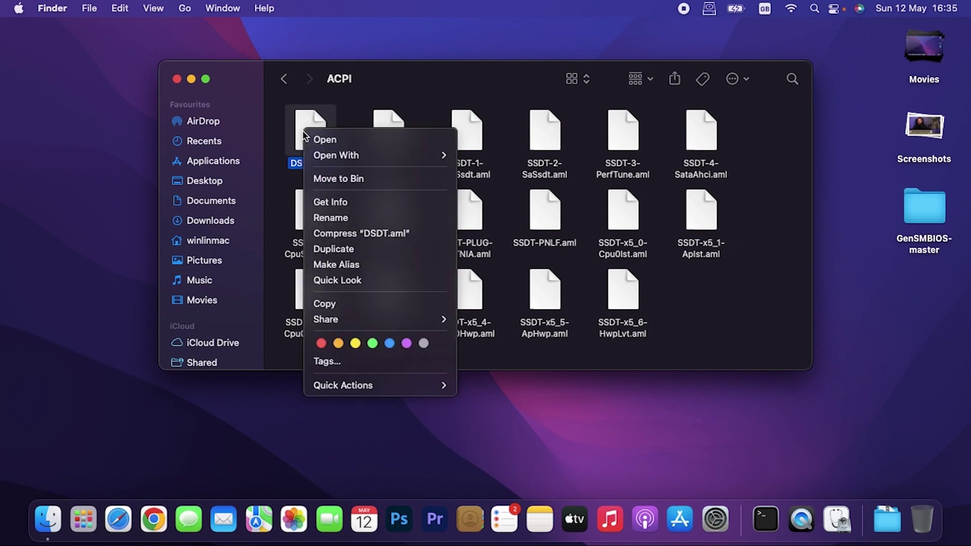
left_click(340, 306)
scroll(218, 351, "down", 5)
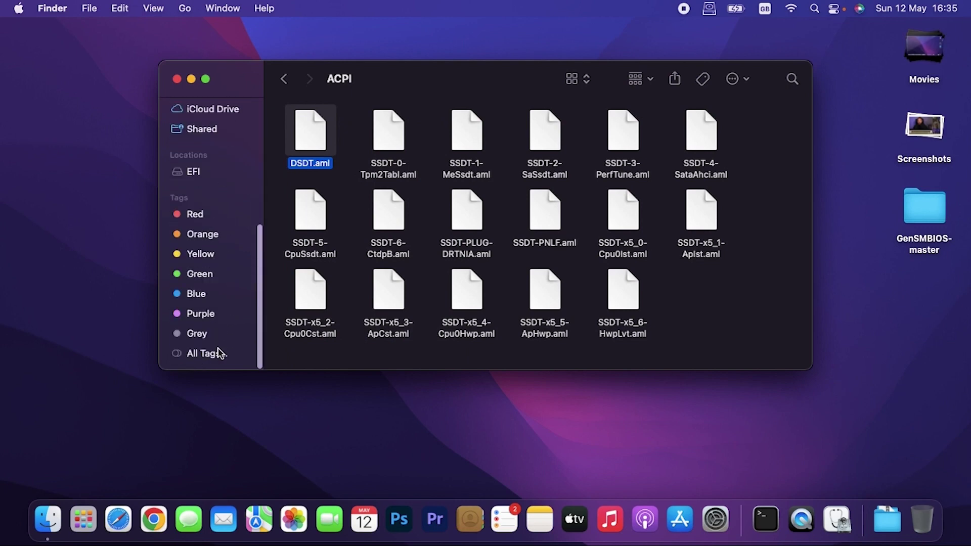
left_click(195, 174)
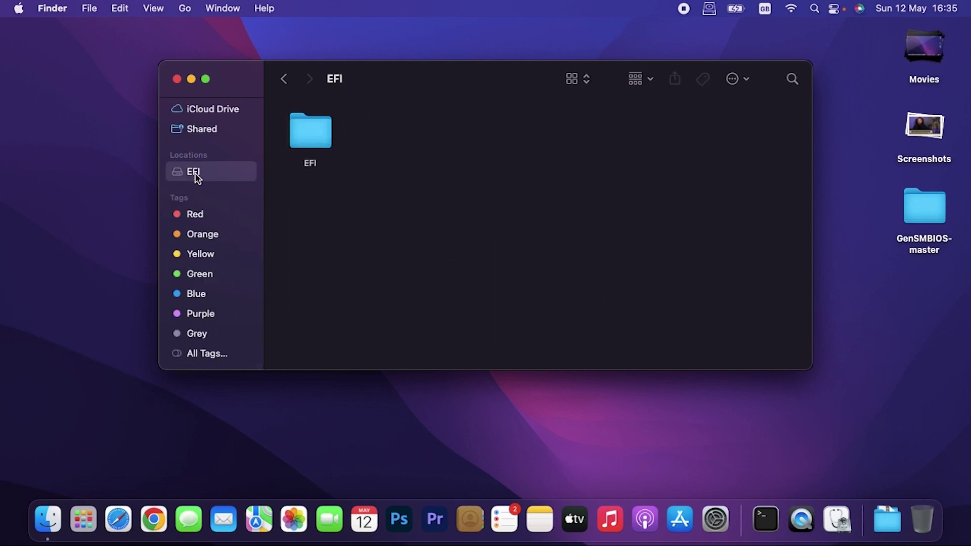
double_click(308, 129)
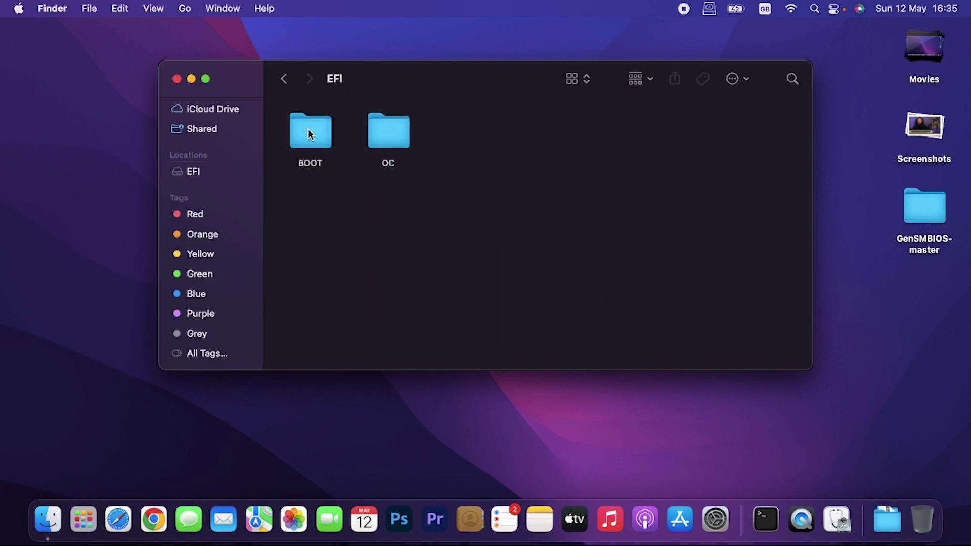
double_click(396, 132)
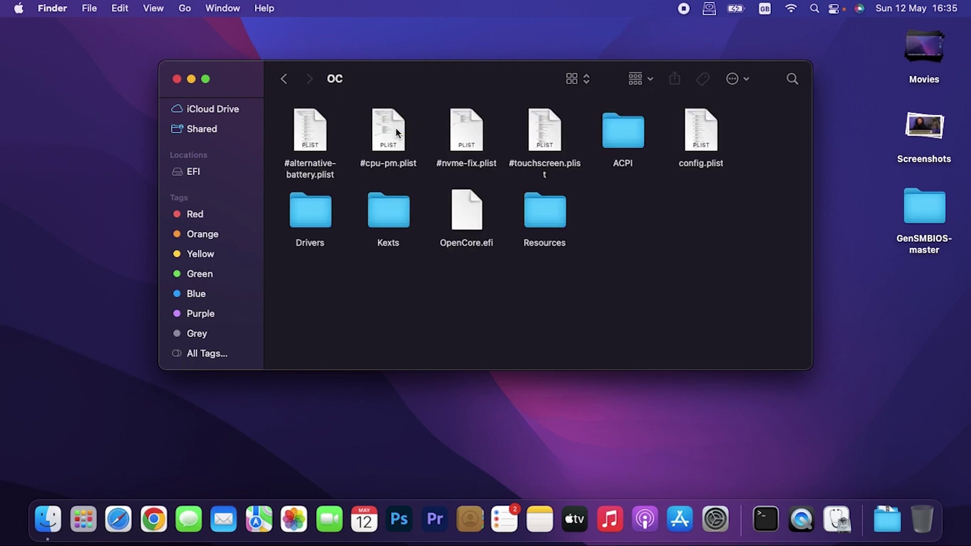
double_click(615, 134)
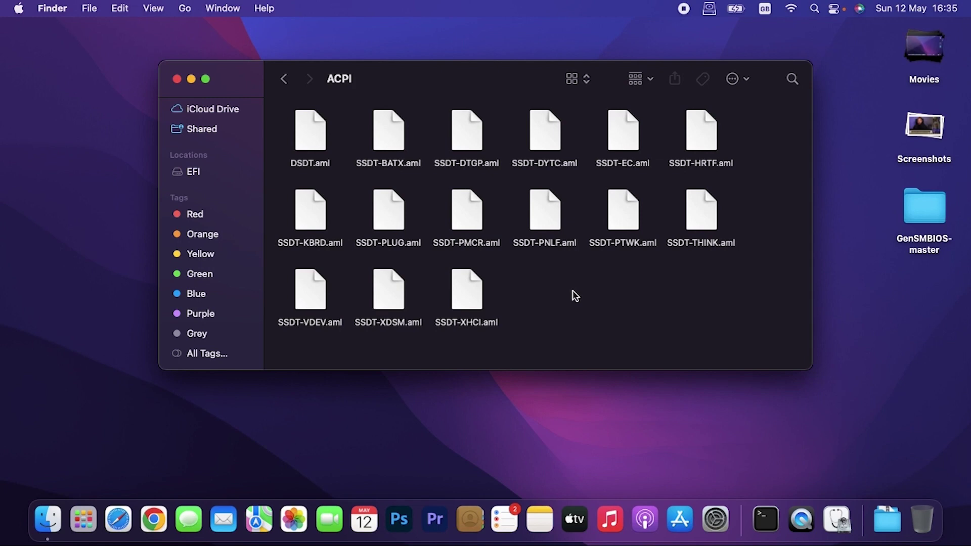
- Check the battery status (100%, fully charged) and close the ACPI Finder window
left_click(736, 6)
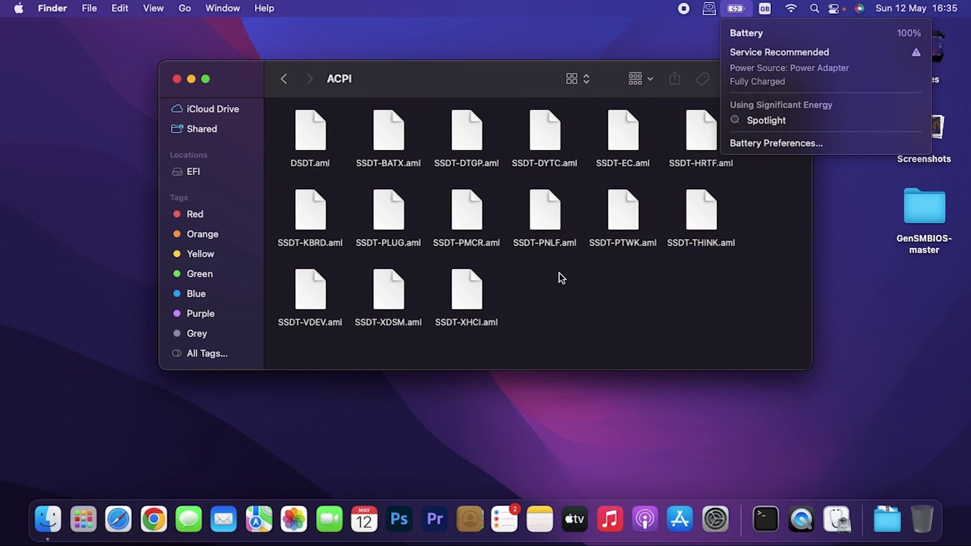
left_click(434, 85)
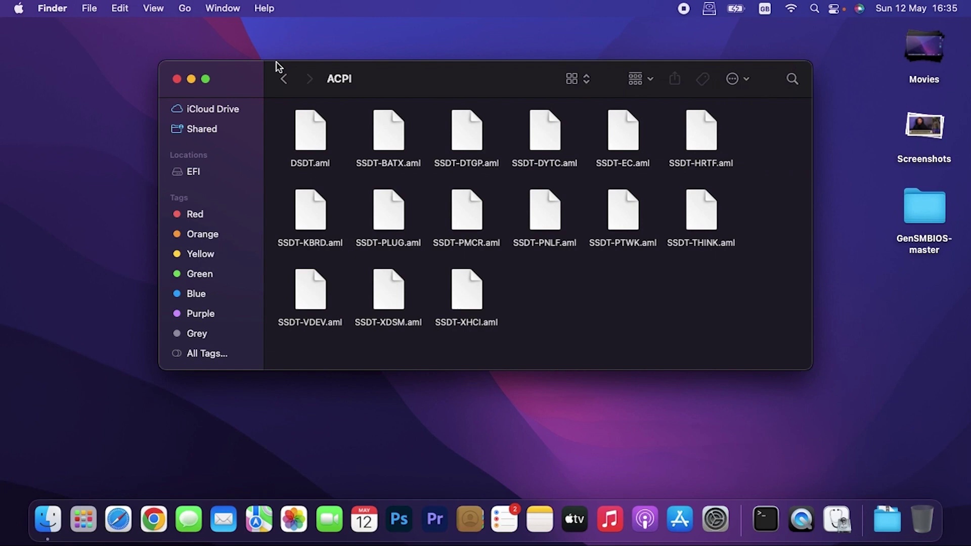
left_click(177, 79)
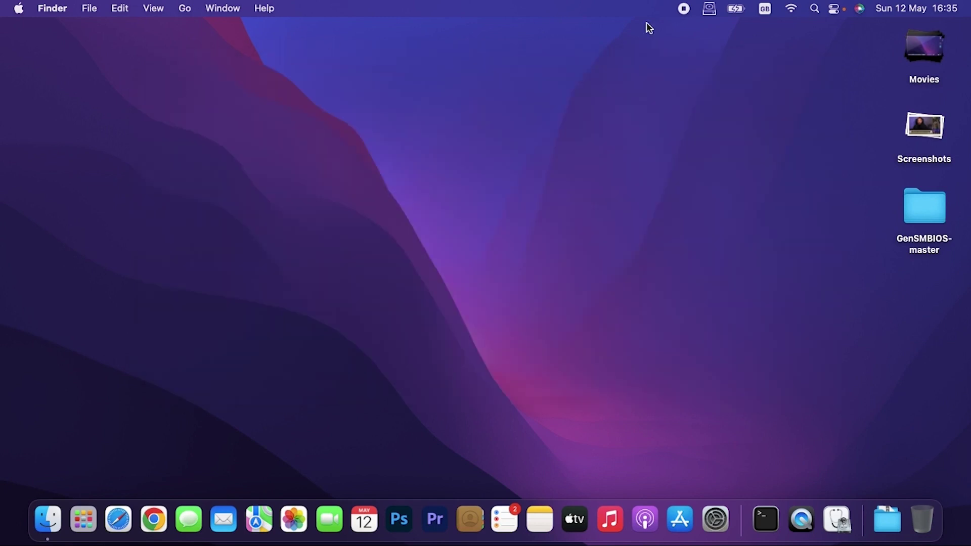
left_click(733, 9)
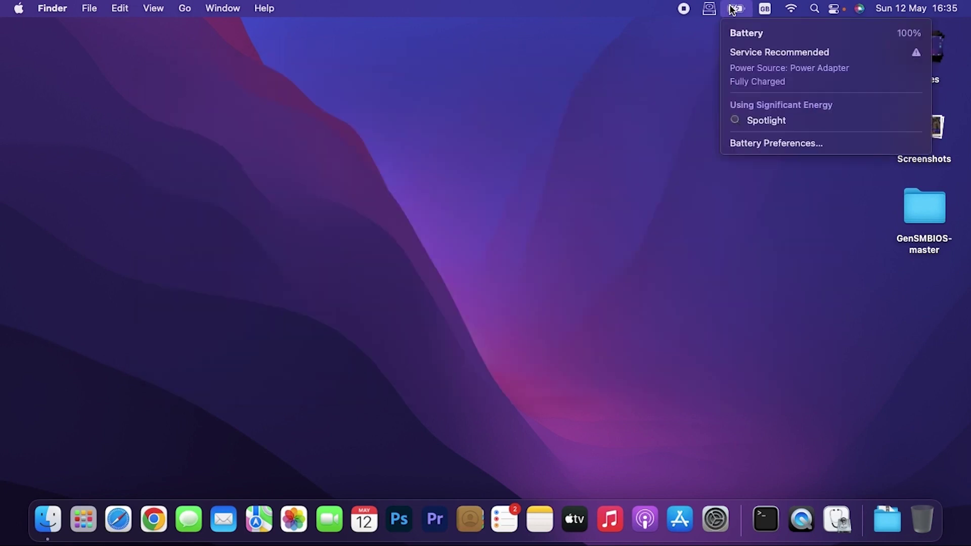
- Reopen System Preferences and browse the Accessibility pane's sidebar
left_click(710, 531)
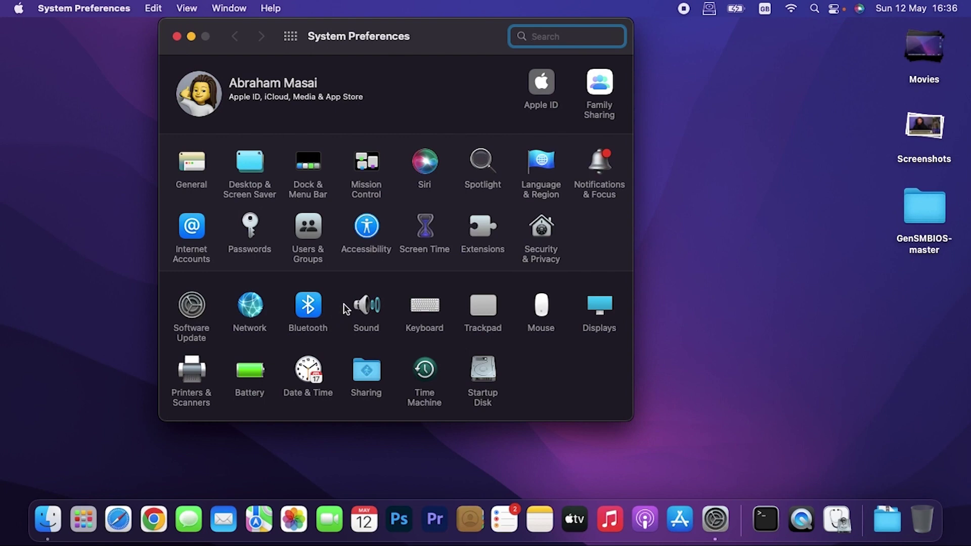
left_click(362, 228)
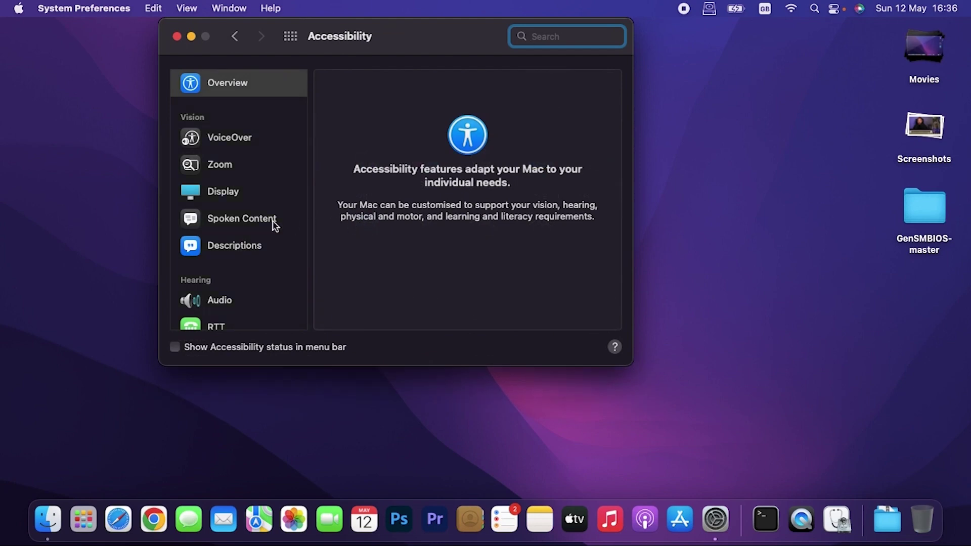
scroll(273, 222, "down", 3)
scroll(275, 226, "down", 3)
scroll(274, 227, "up", 5)
scroll(275, 226, "down", 4)
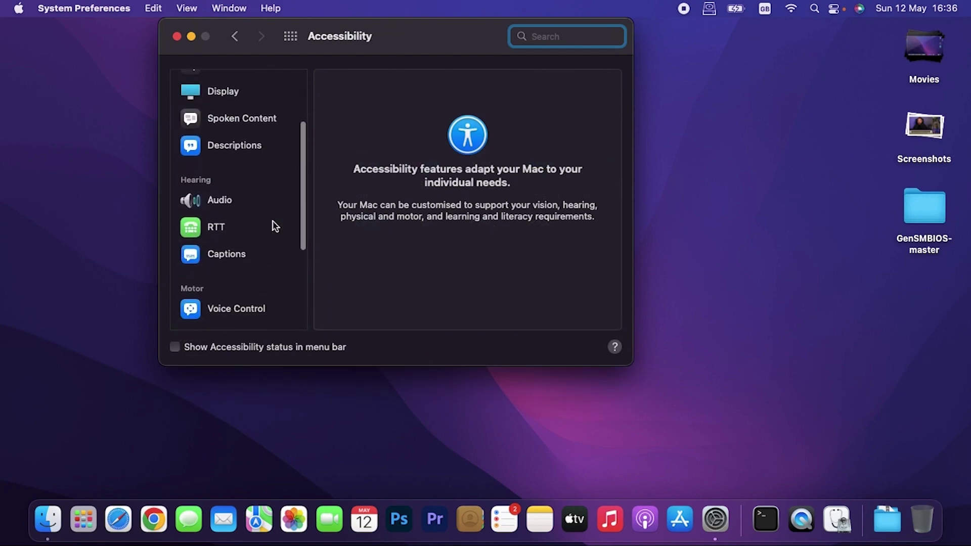
scroll(275, 226, "down", 3)
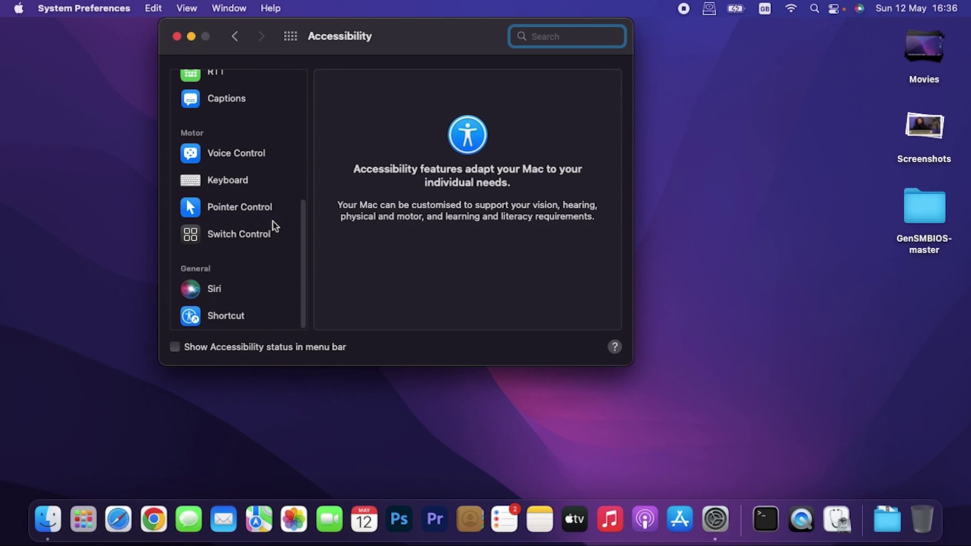
scroll(274, 226, "up", 5)
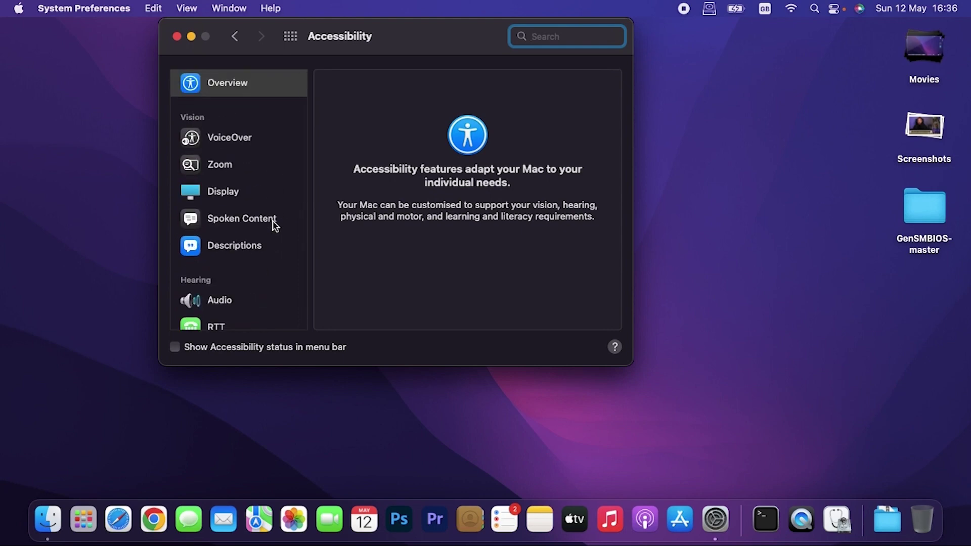
- Search settings for 'battery per' and pick 'Show battery percentage in the menu bar'
left_click(548, 35)
type("btter")
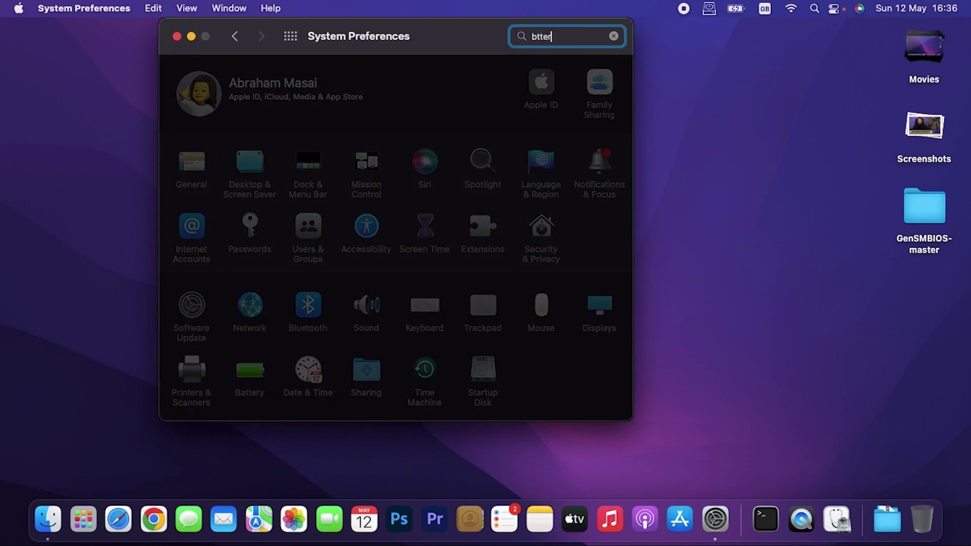
key("BackSpace")
key("BackSpace")
key("BackSpace")
key("BackSpace")
type("a")
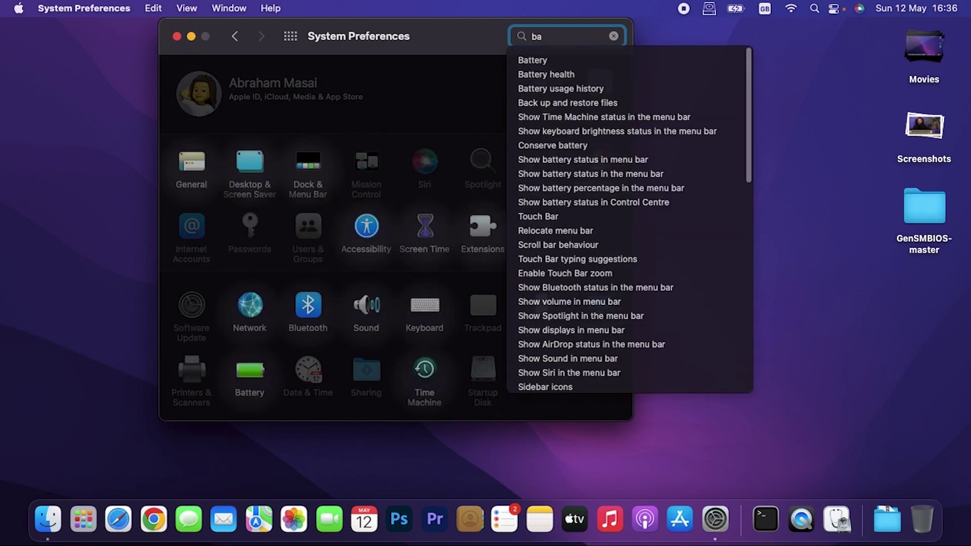
type("ttery")
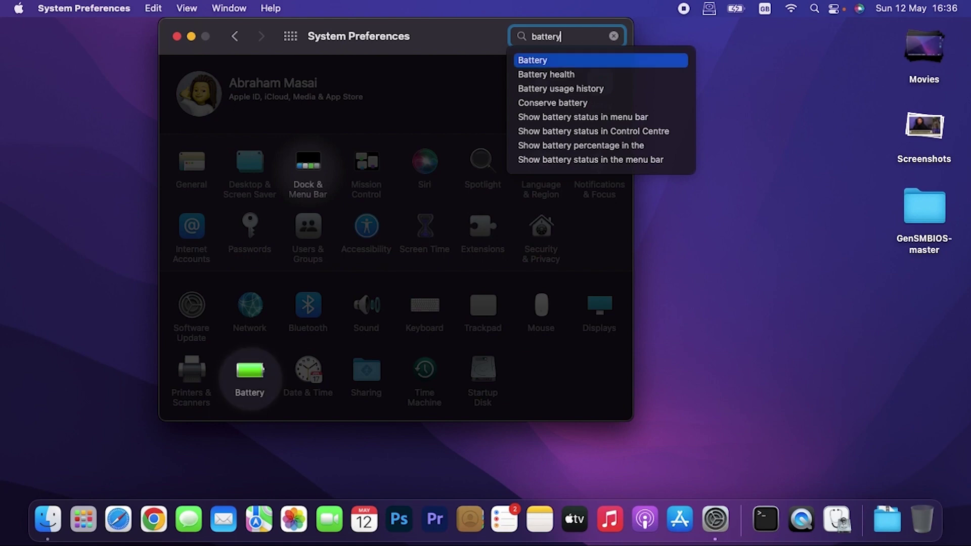
type(" per")
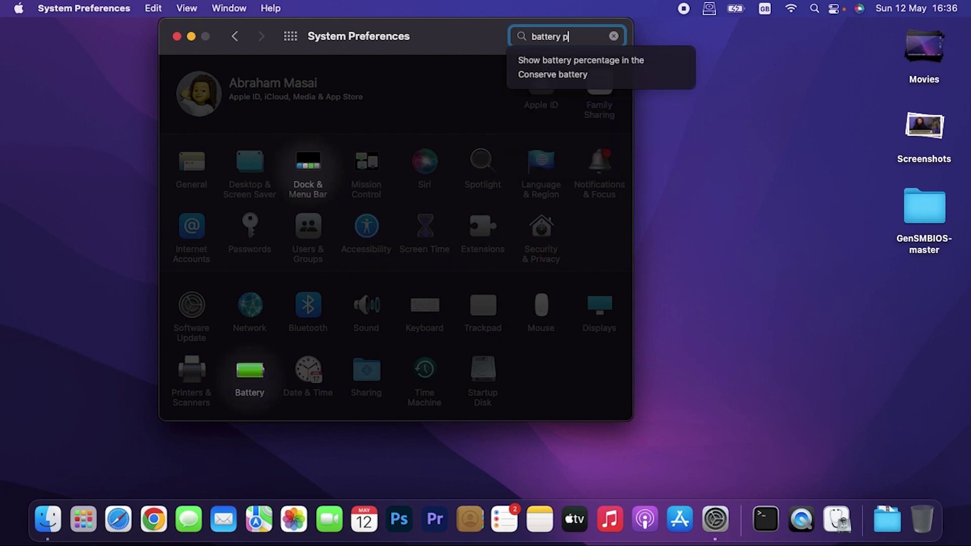
left_click(563, 62)
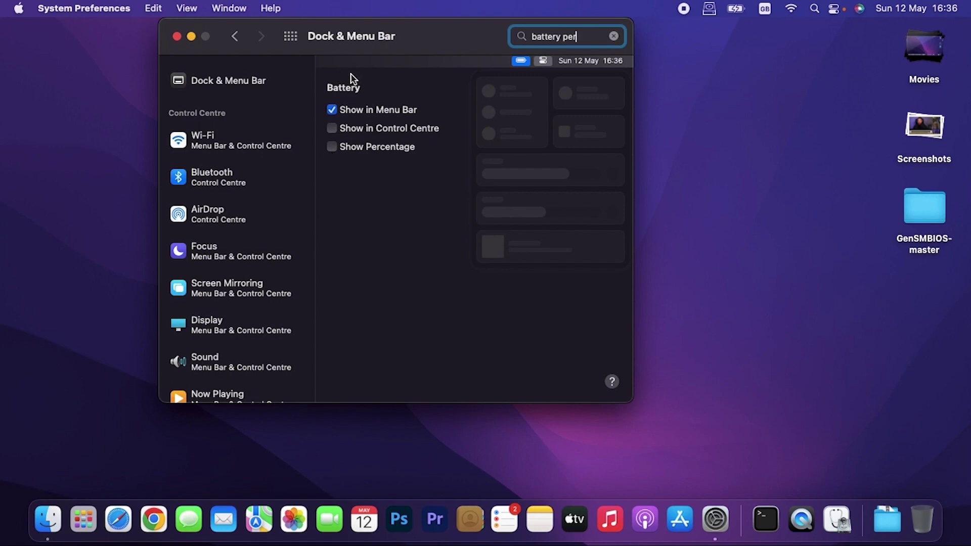
- Tick Battery's Show Percentage and Show in Control Centre, then verify in Control Centre
left_click(332, 147)
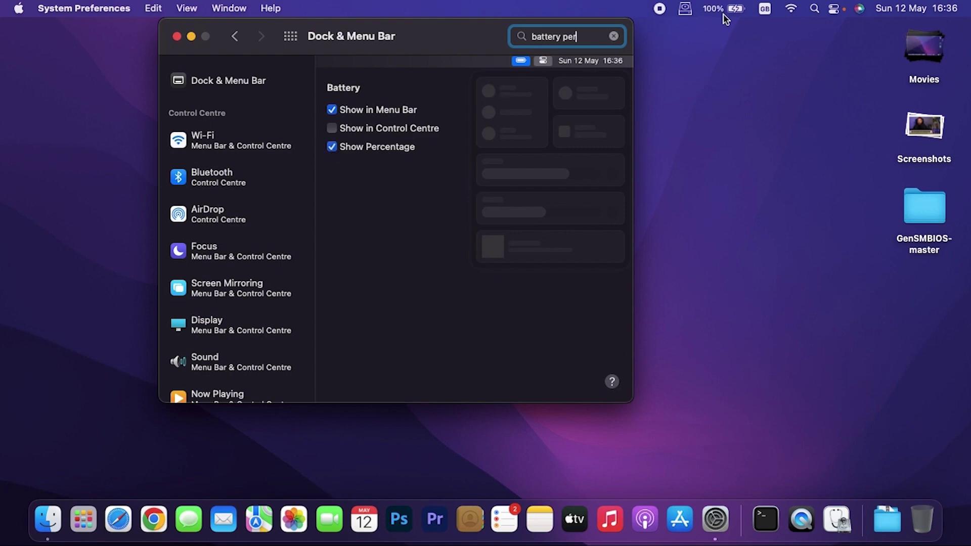
left_click(390, 133)
left_click(836, 8)
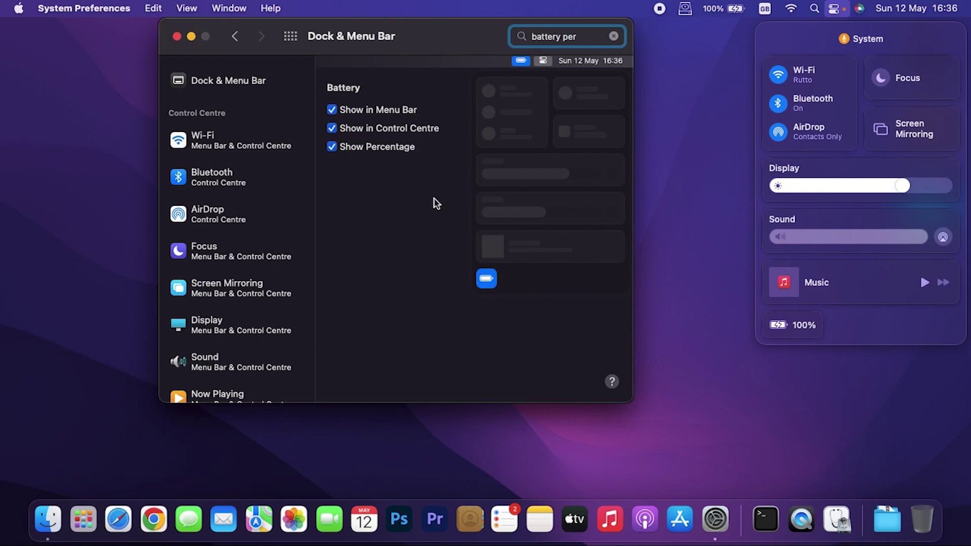
left_click(404, 216)
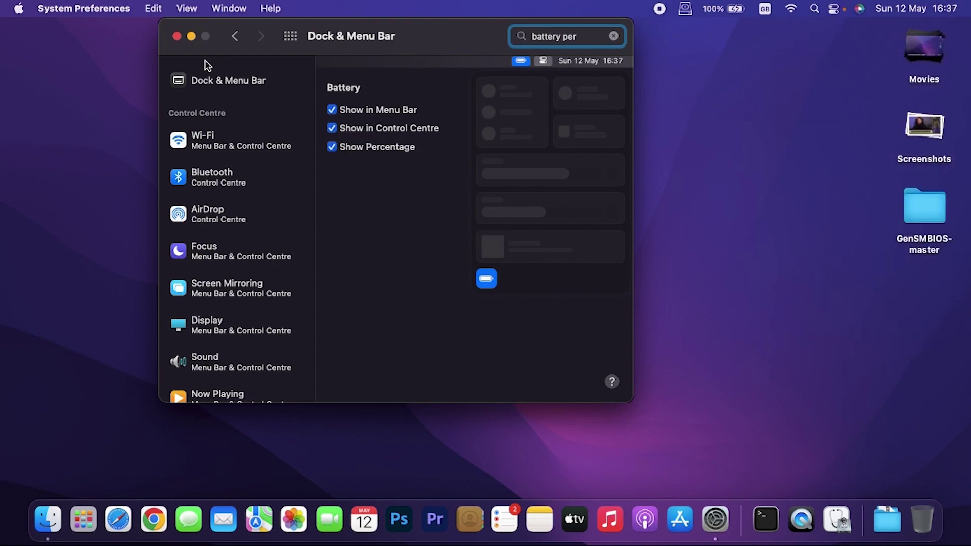